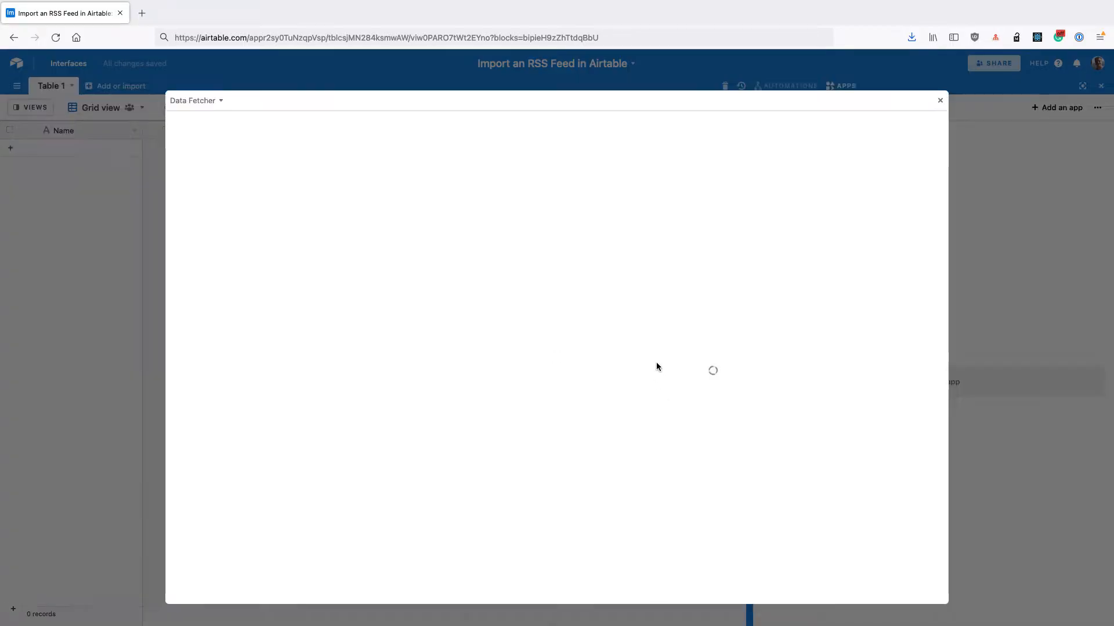
Sign in to the existing Data Fetcher account by entering the account password
{"action": "left_click", "coordinate": [230, 594]}
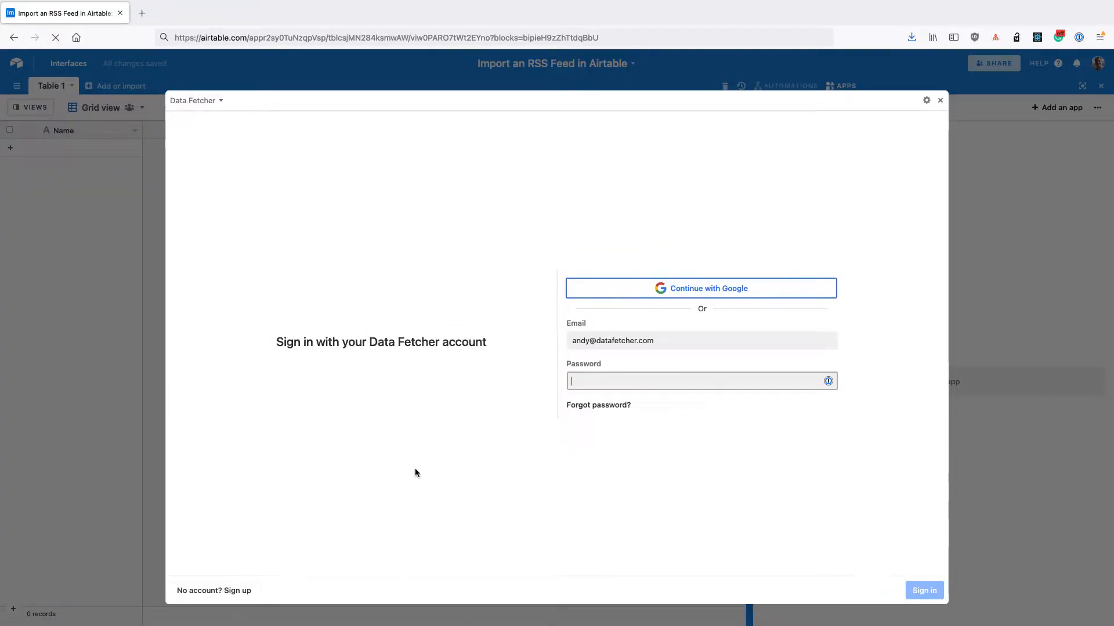
{"action": "key", "text": "super+v"}
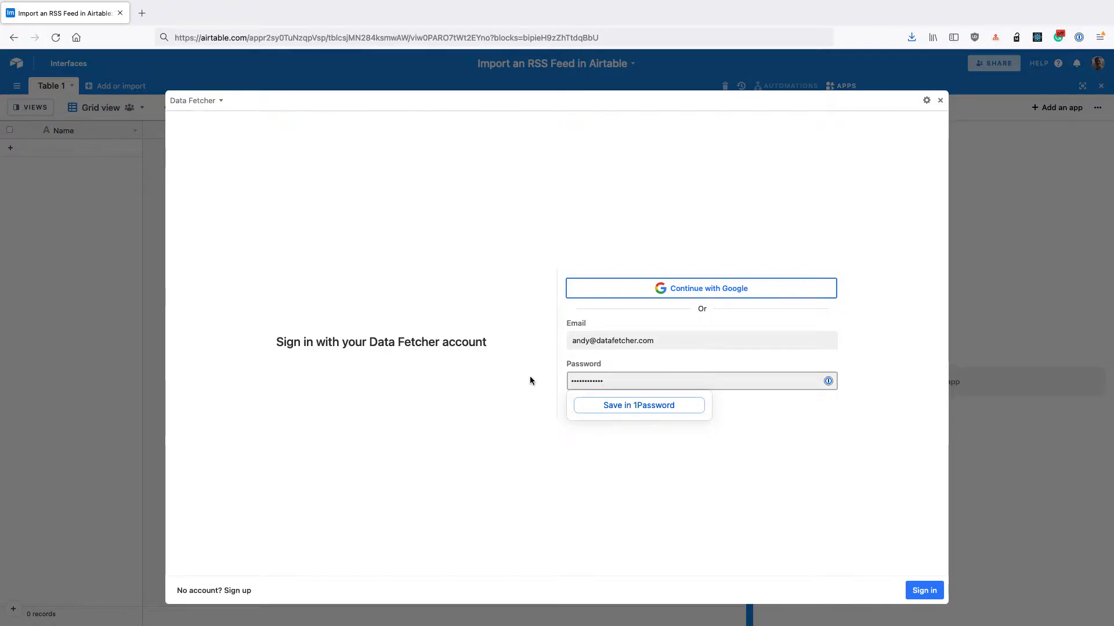
{"action": "key", "text": "Return"}
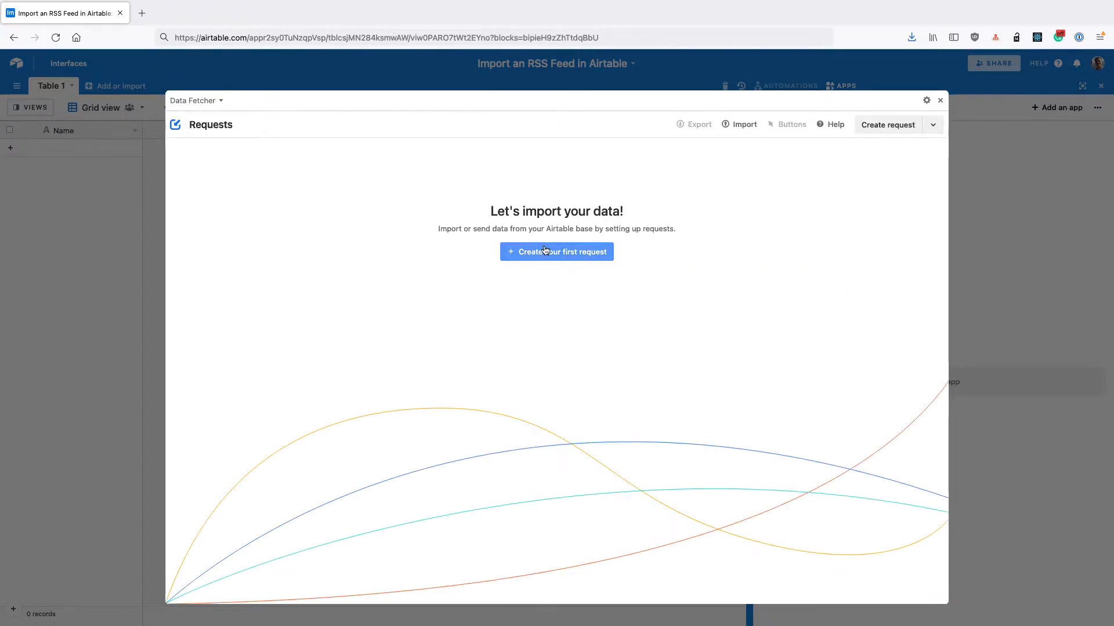
Create the first request with the Custom application and name it "Fetch RSS Feed"
{"action": "left_click", "coordinate": [544, 253]}
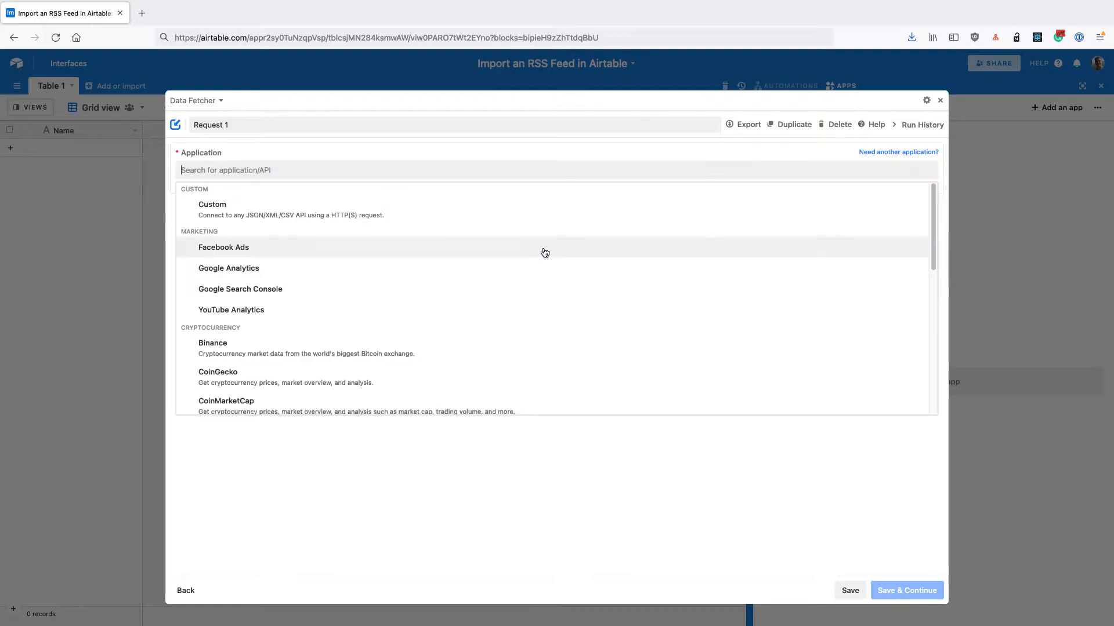
{"action": "left_click", "coordinate": [228, 221]}
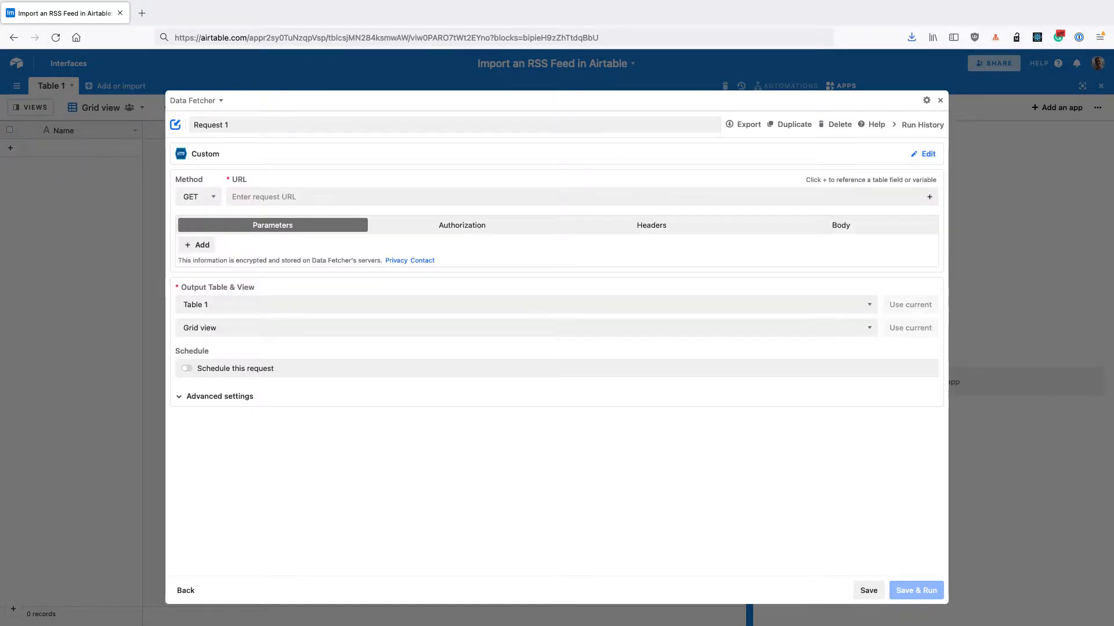
{"action": "left_click", "coordinate": [258, 123]}
{"action": "type", "text": "Fetch RSS FEd"}
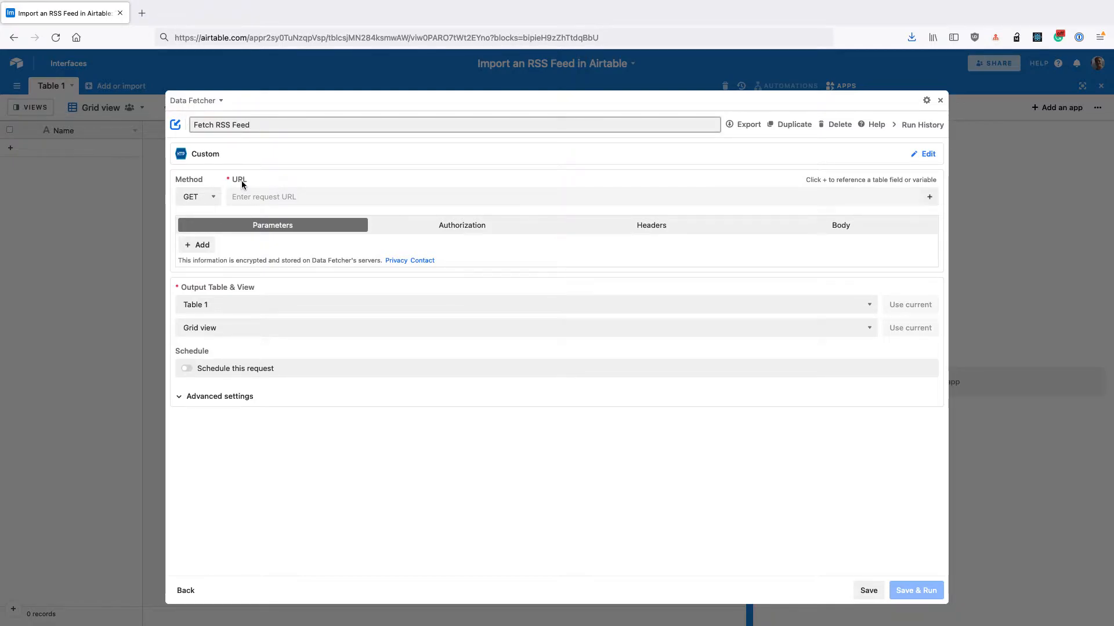
{"action": "left_click", "coordinate": [254, 195]}
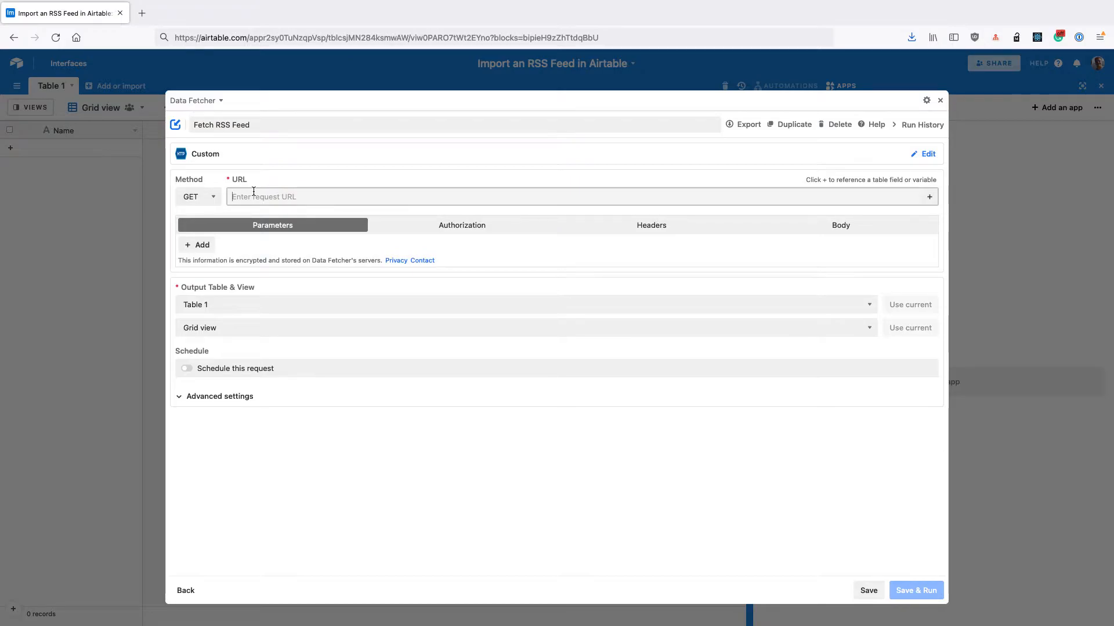
{"action": "type", "text": "https://stratechery.com/feed"}
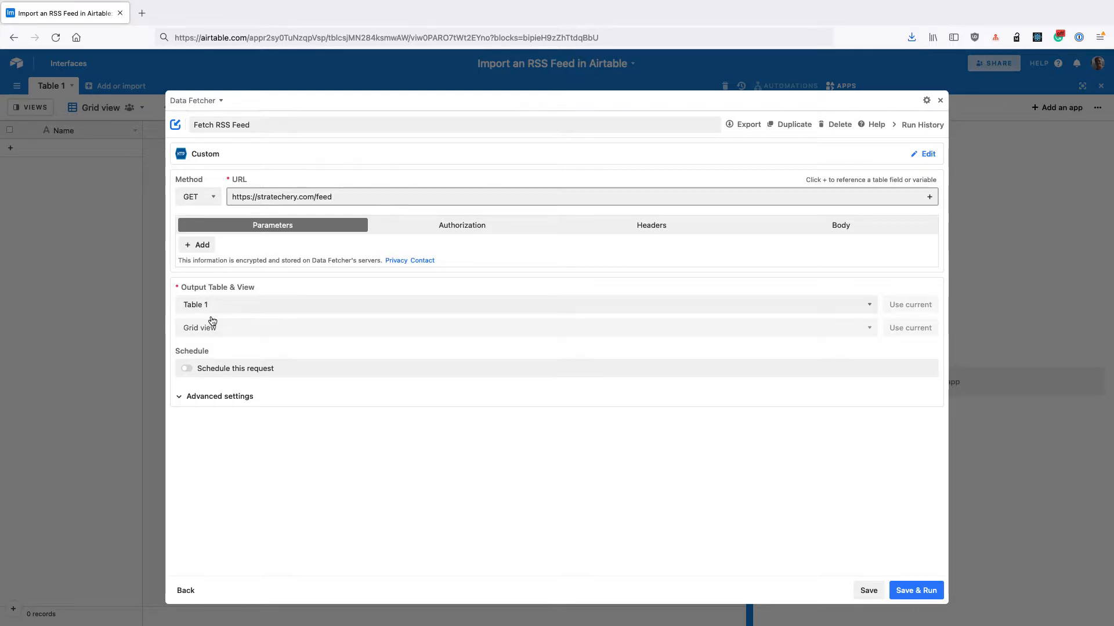
{"action": "left_click", "coordinate": [906, 590]}
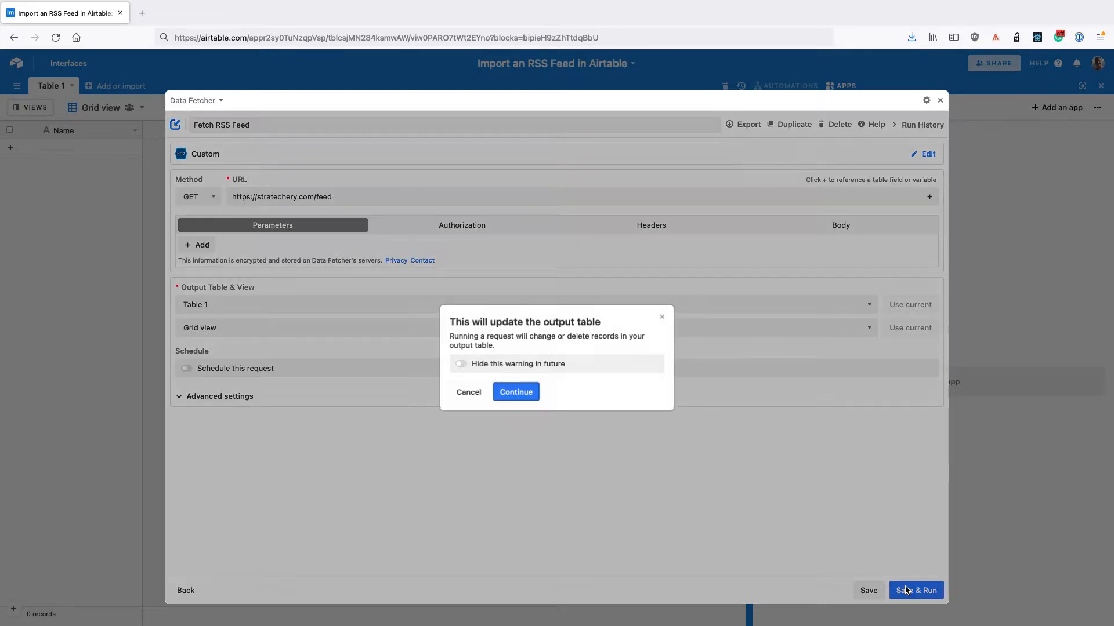
{"action": "left_click", "coordinate": [521, 367]}
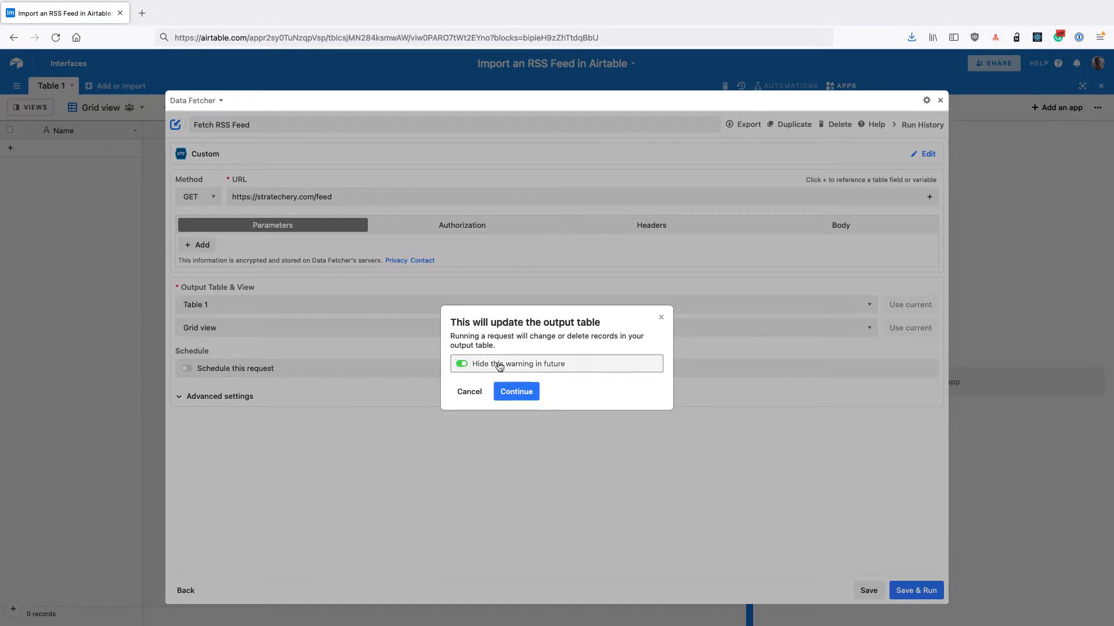
{"action": "left_click", "coordinate": [510, 394]}
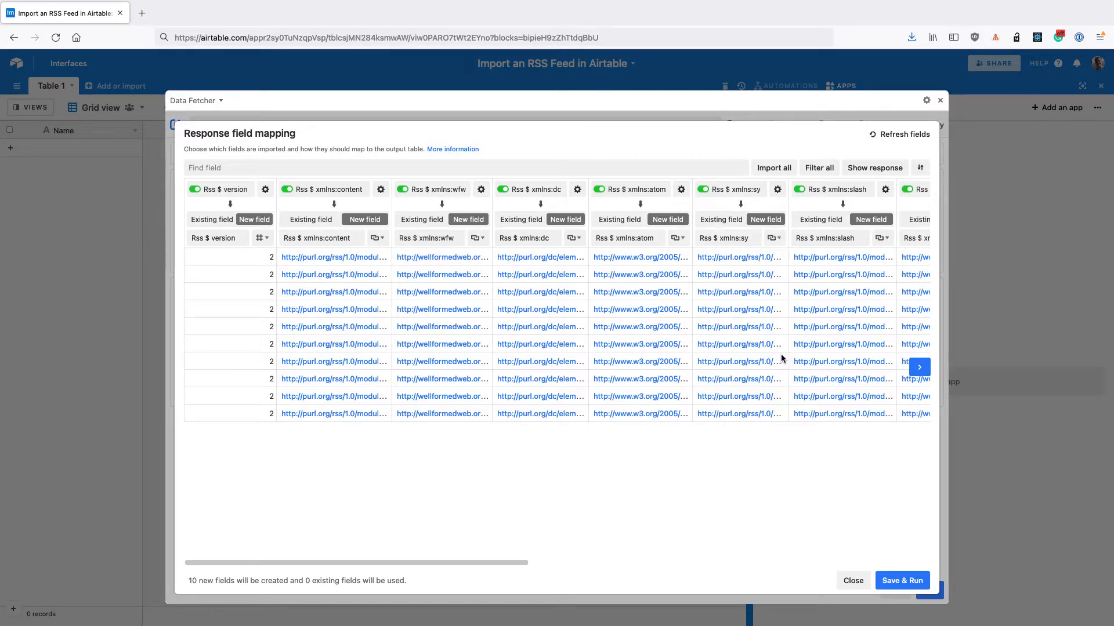
Filter out all response fields, then import only Rss channel item title, mapped to the existing Name field
{"action": "left_click", "coordinate": [818, 172]}
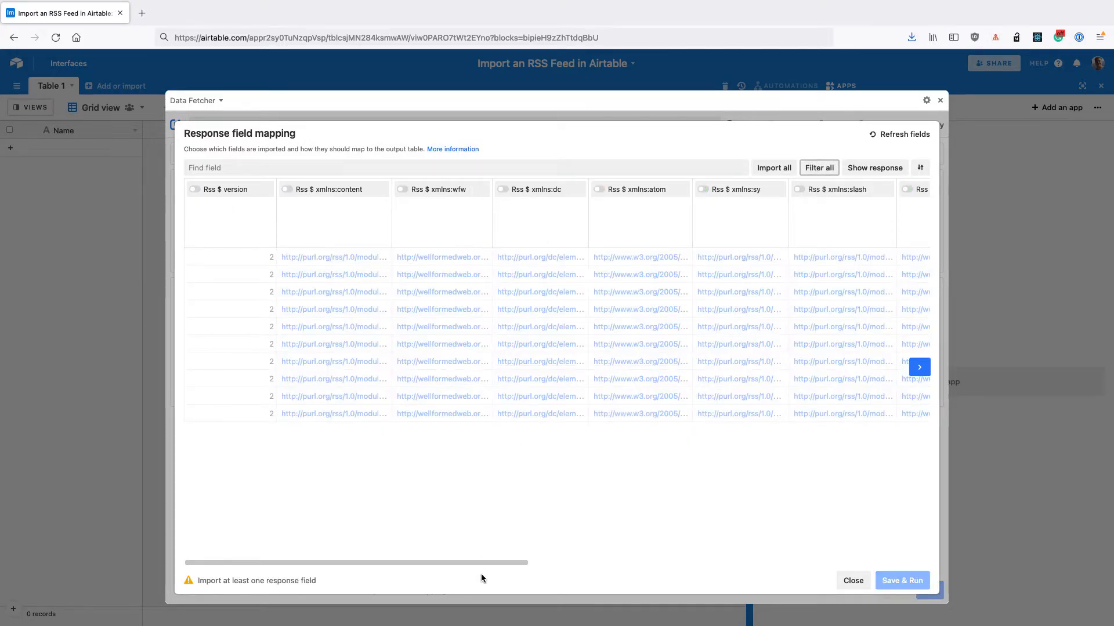
{"action": "left_click_drag", "start_coordinate": [480, 564], "coordinate": [731, 597]}
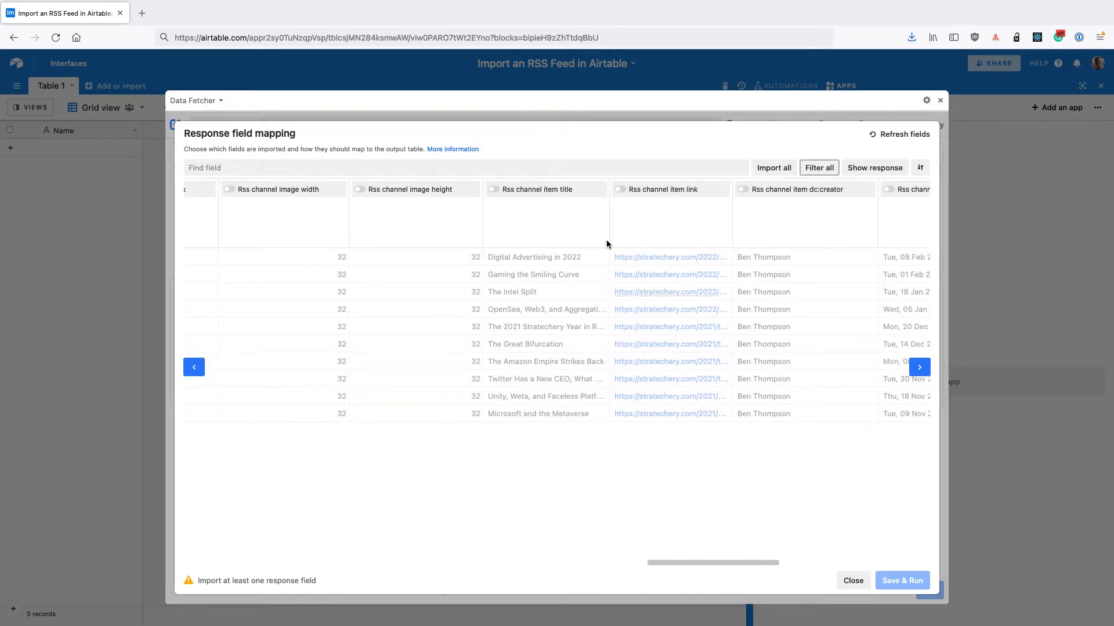
{"action": "left_click", "coordinate": [534, 192]}
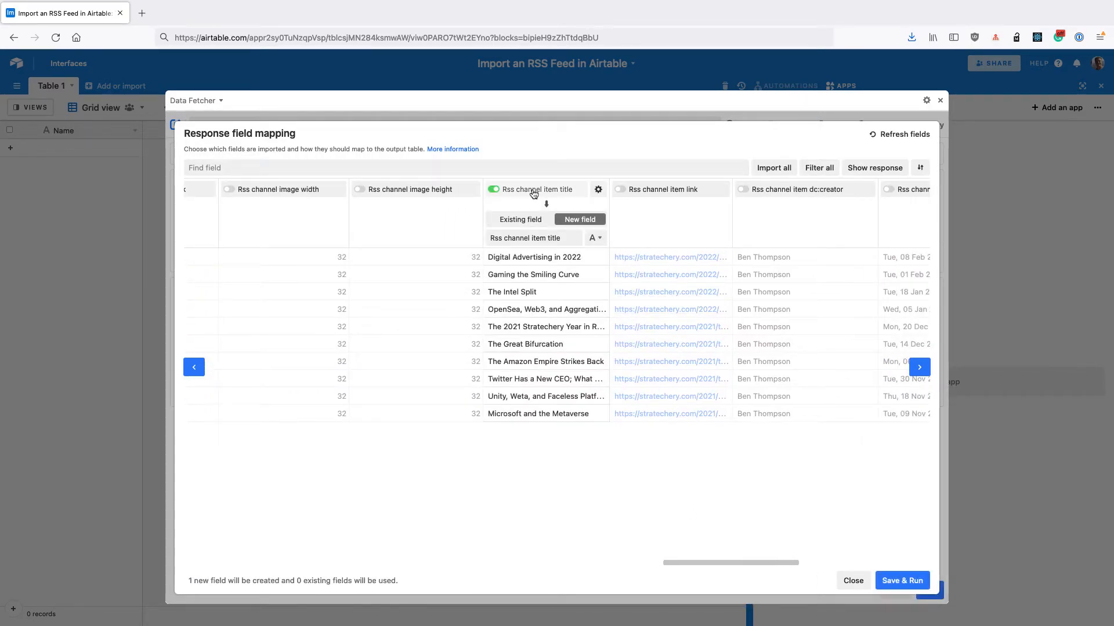
{"action": "left_click", "coordinate": [528, 222]}
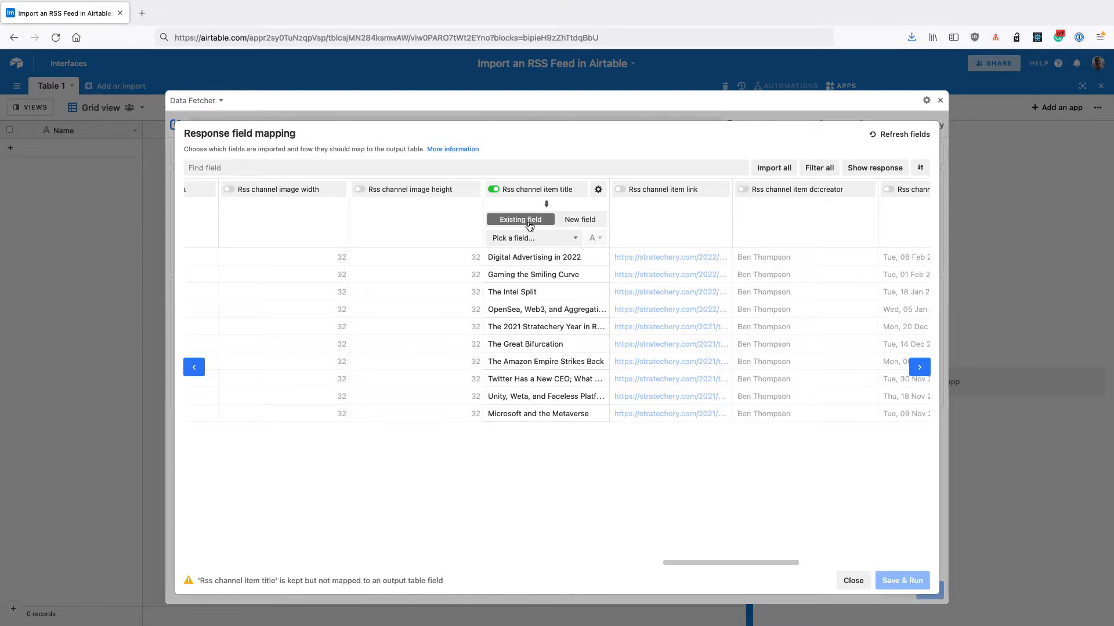
{"action": "left_click", "coordinate": [527, 238]}
{"action": "left_click", "coordinate": [528, 246]}
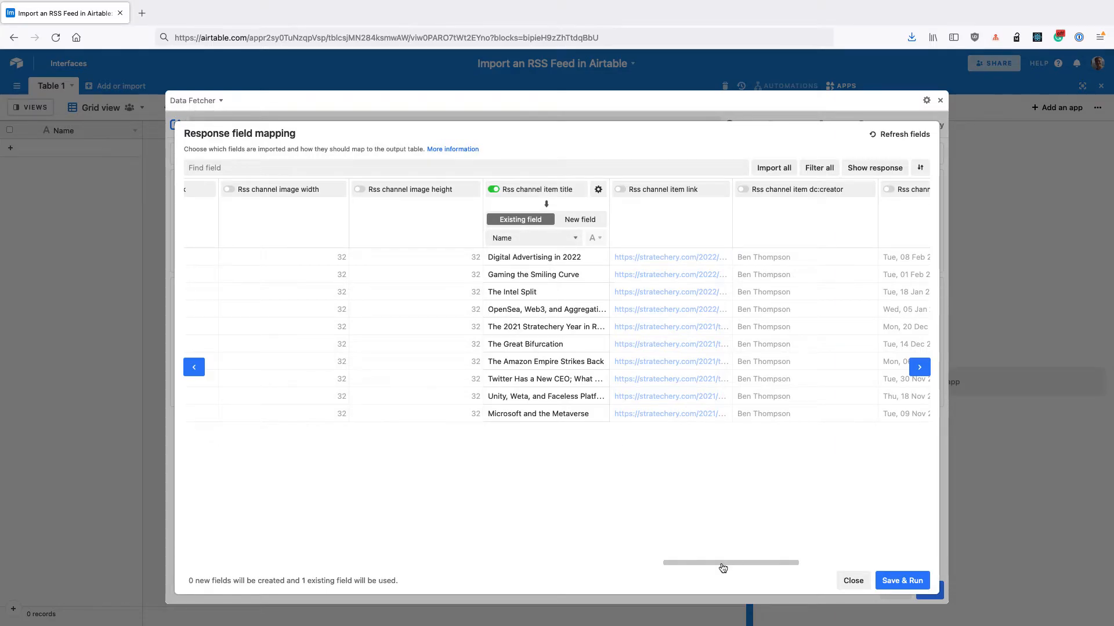
Import Rss channel item link and Rss channel item pub date as new fields, with the pub date as Date Time
{"action": "left_click_drag", "start_coordinate": [721, 565], "coordinate": [741, 566]}
{"action": "left_click", "coordinate": [576, 194]}
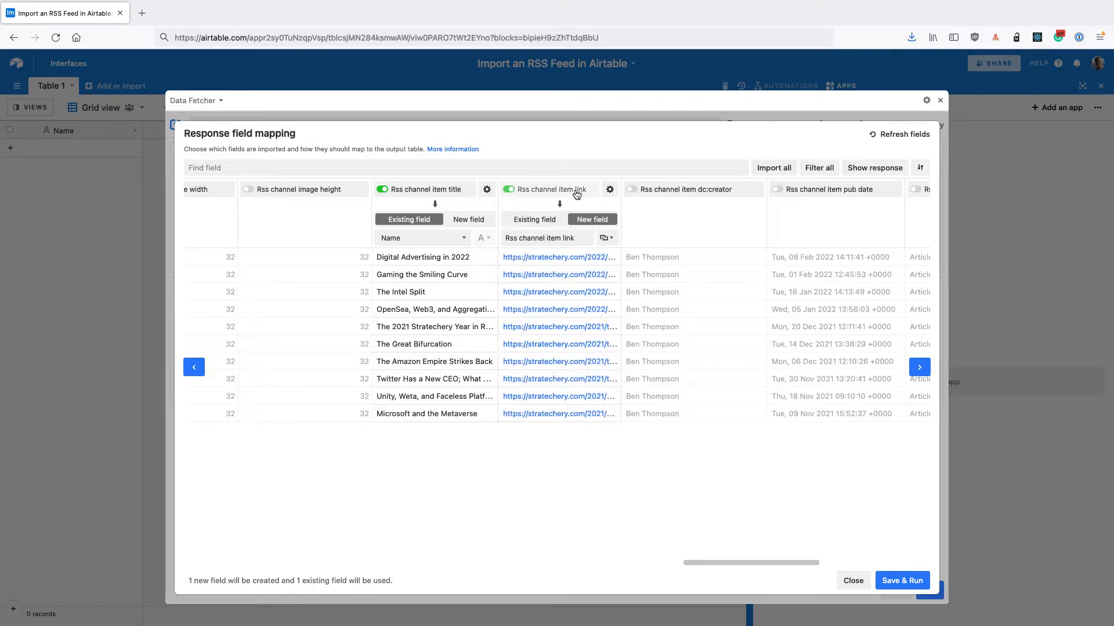
{"action": "left_click", "coordinate": [592, 219]}
{"action": "left_click_drag", "start_coordinate": [739, 566], "coordinate": [773, 567]}
{"action": "left_click", "coordinate": [614, 199]}
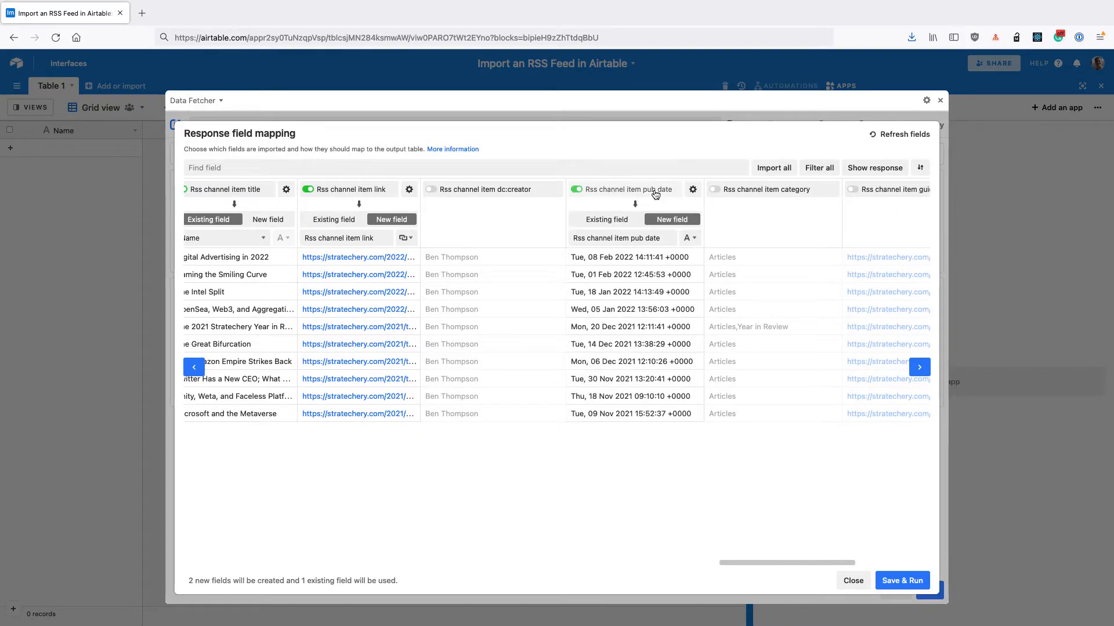
{"action": "left_click", "coordinate": [691, 239]}
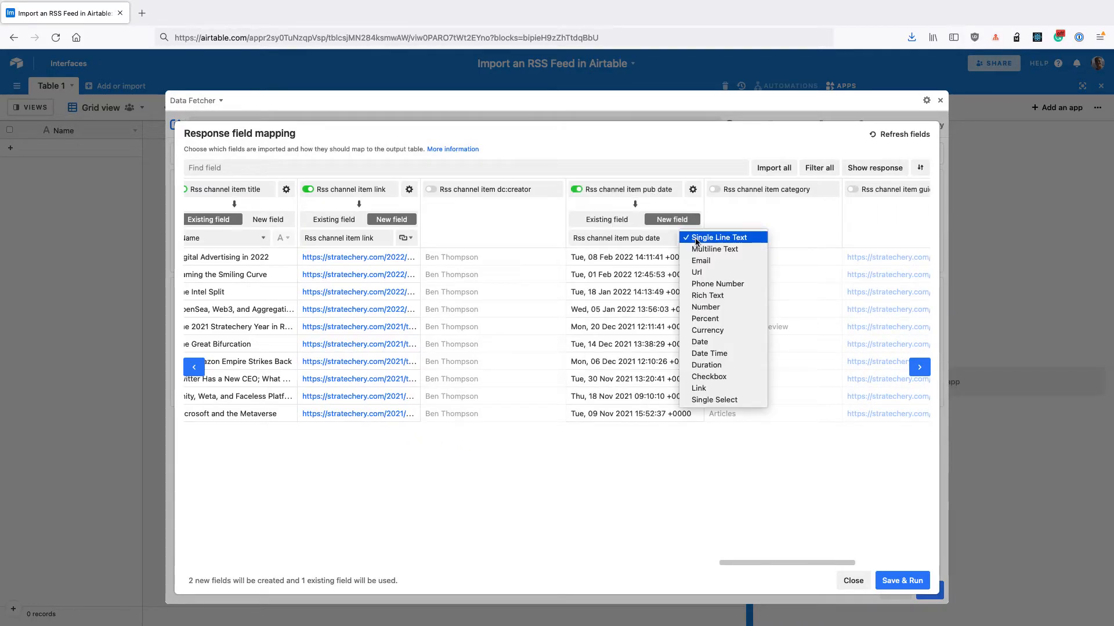
{"action": "left_click", "coordinate": [725, 355]}
Import the Rss channel item category, guid, description and content:encoded response fields as new fields
{"action": "left_click_drag", "start_coordinate": [789, 563], "coordinate": [810, 562]}
{"action": "left_click", "coordinate": [665, 199]}
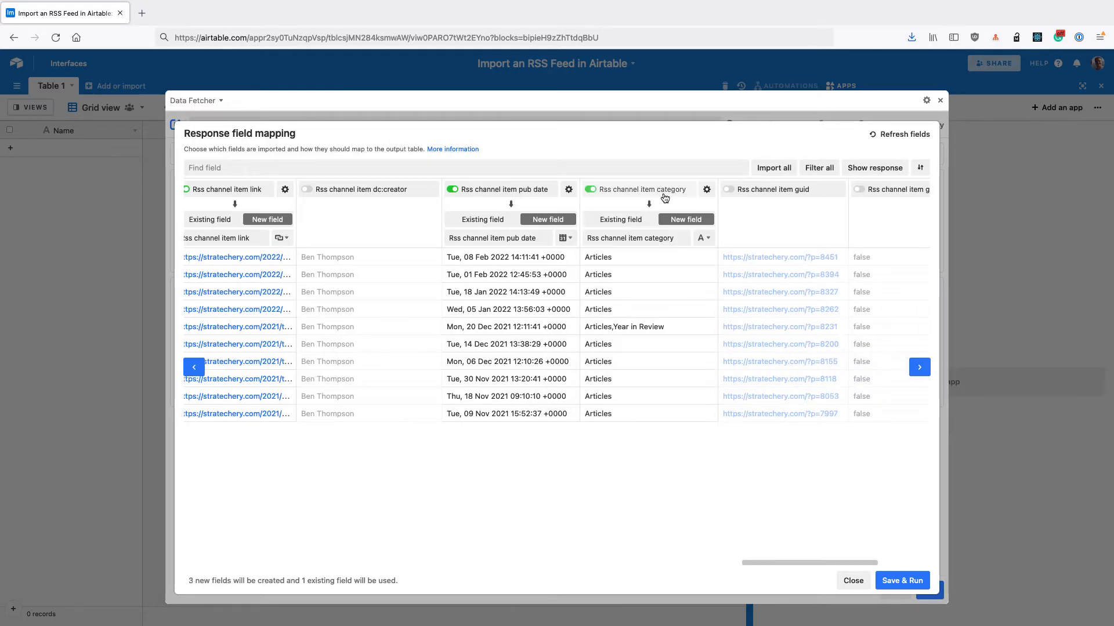
{"action": "left_click", "coordinate": [796, 196]}
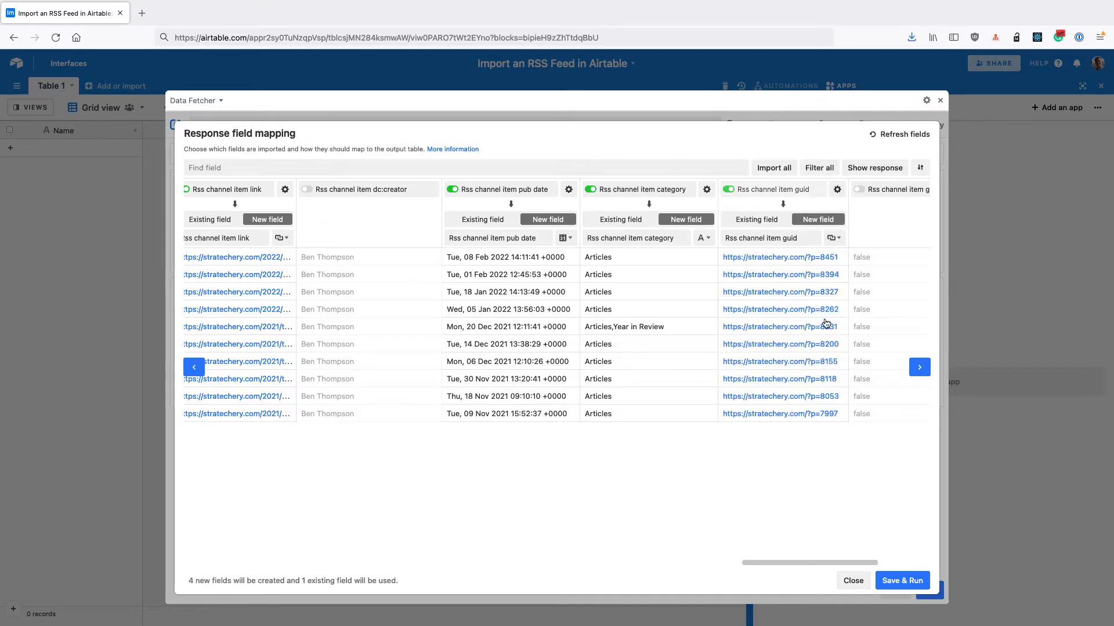
{"action": "left_click_drag", "start_coordinate": [815, 563], "coordinate": [835, 563]}
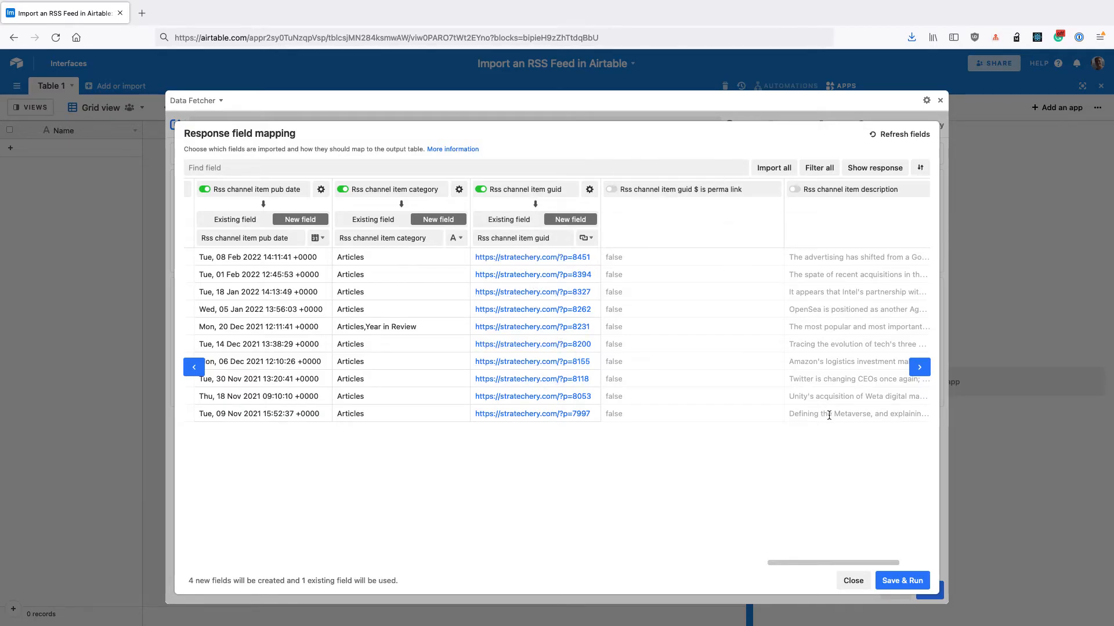
{"action": "left_click_drag", "start_coordinate": [855, 561], "coordinate": [885, 562]}
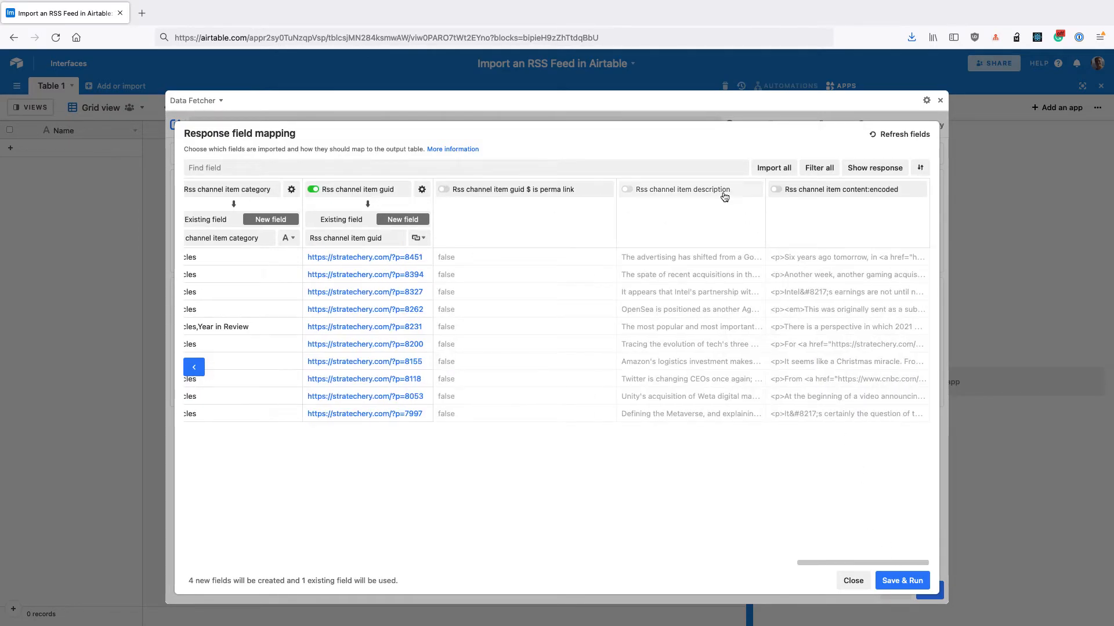
{"action": "left_click", "coordinate": [723, 192]}
{"action": "left_click", "coordinate": [858, 195]}
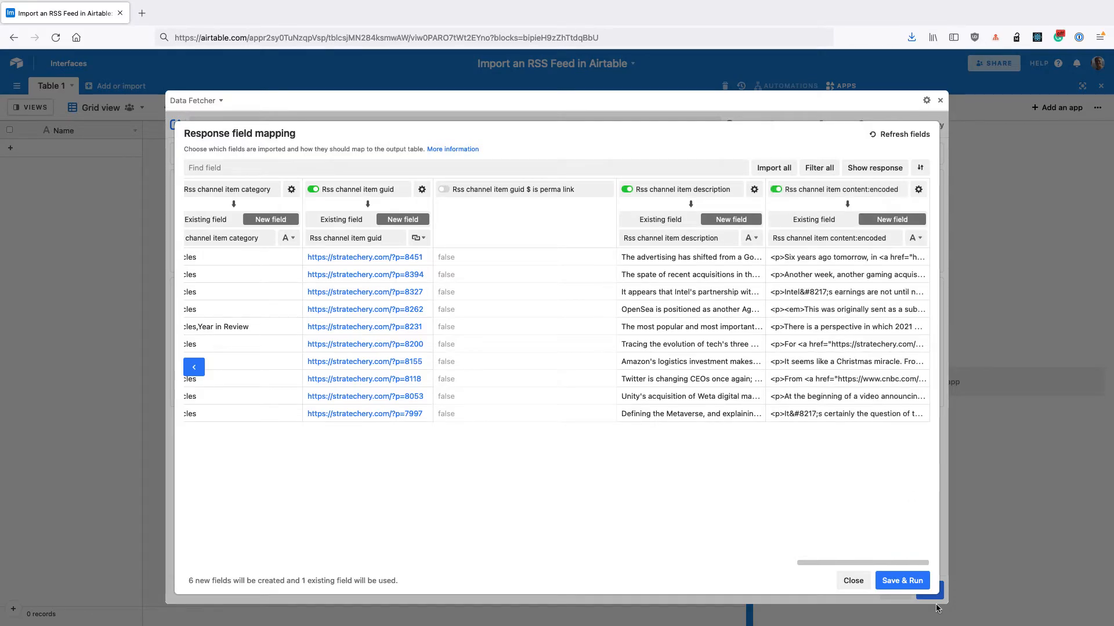
Save the field mapping and run the request, hide the success message in future, and show the output table
{"action": "left_click_drag", "start_coordinate": [866, 564], "coordinate": [818, 564]}
{"action": "left_click", "coordinate": [907, 582]}
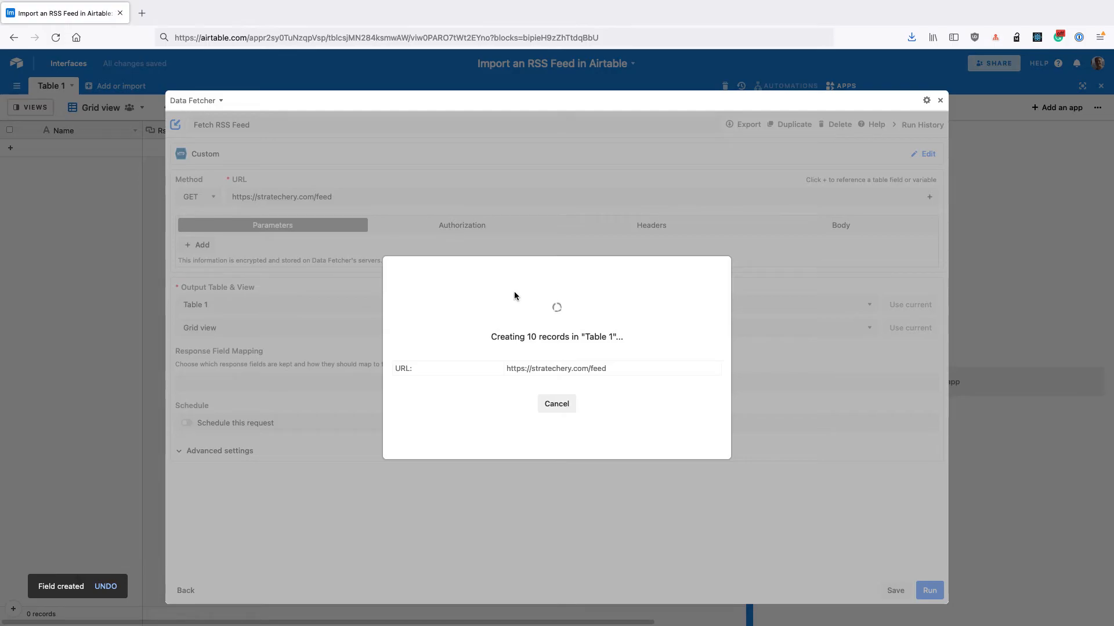
{"action": "left_click", "coordinate": [515, 366]}
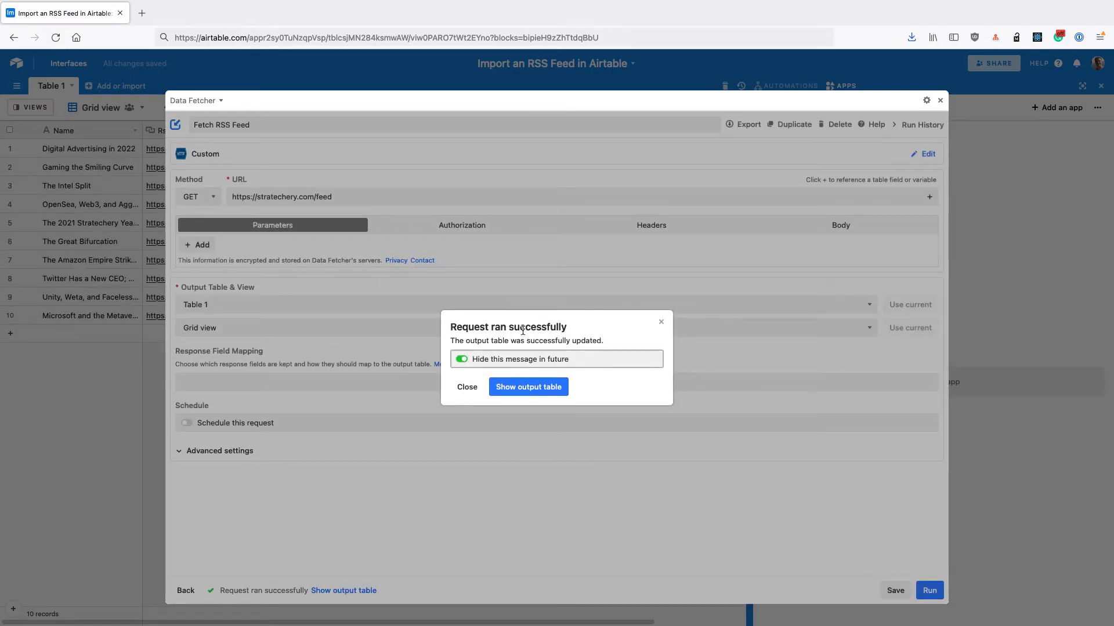
{"action": "left_click", "coordinate": [529, 387]}
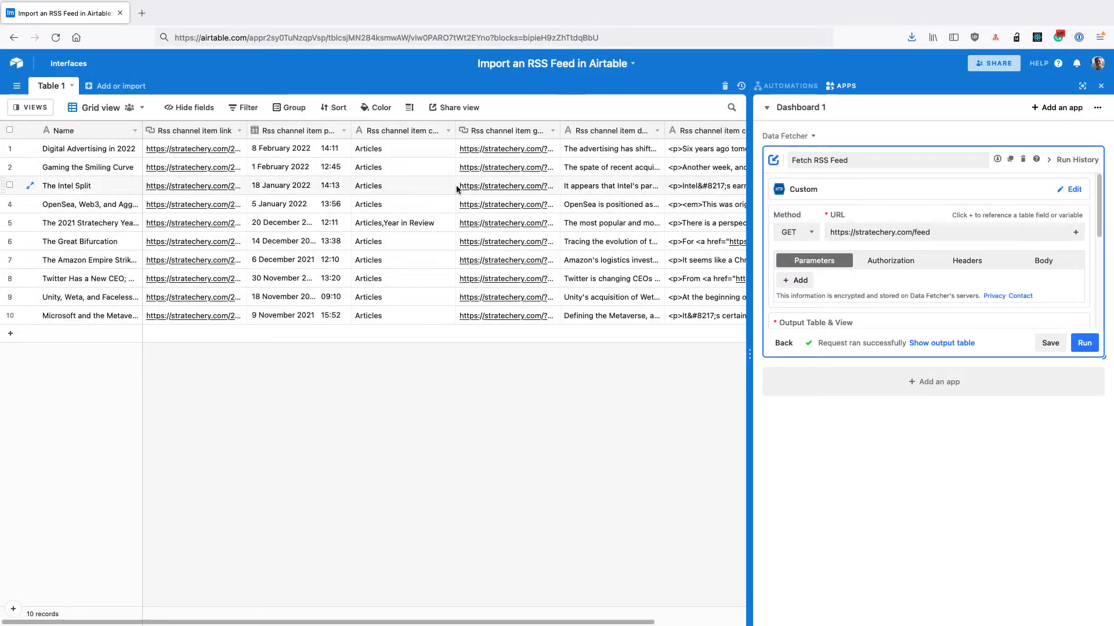
Save the request with Update Based on Field set to Rss channel item guid, and widen the table's guid column
{"action": "left_click", "coordinate": [1090, 140]}
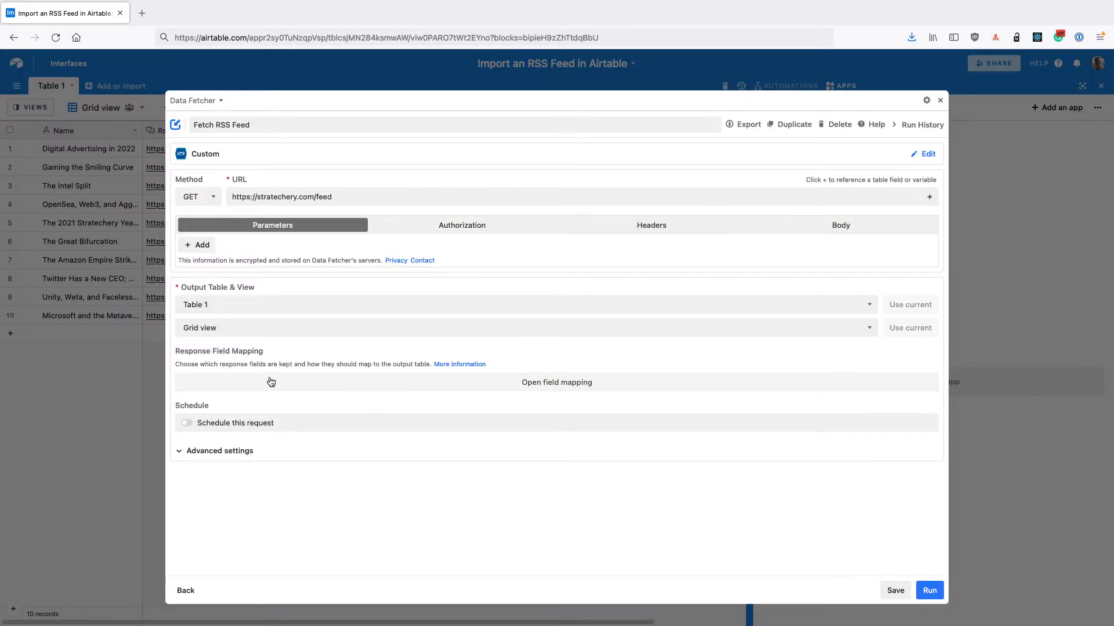
{"action": "left_click", "coordinate": [217, 452]}
{"action": "scroll", "coordinate": [219, 429], "scroll_direction": "down", "scroll_amount": 2}
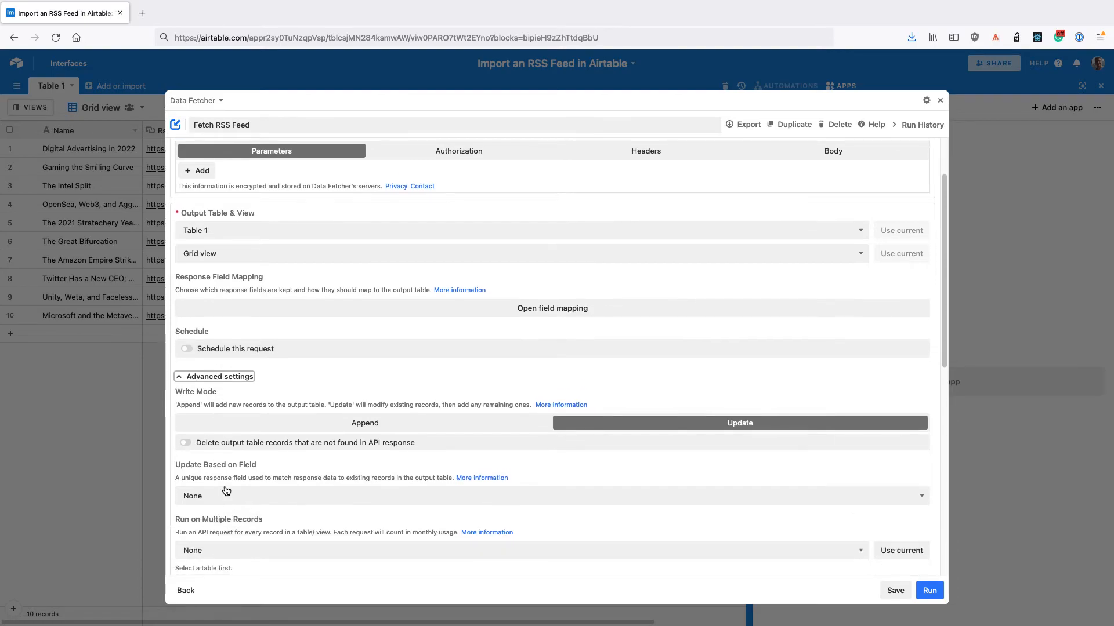
{"action": "left_click", "coordinate": [230, 497]}
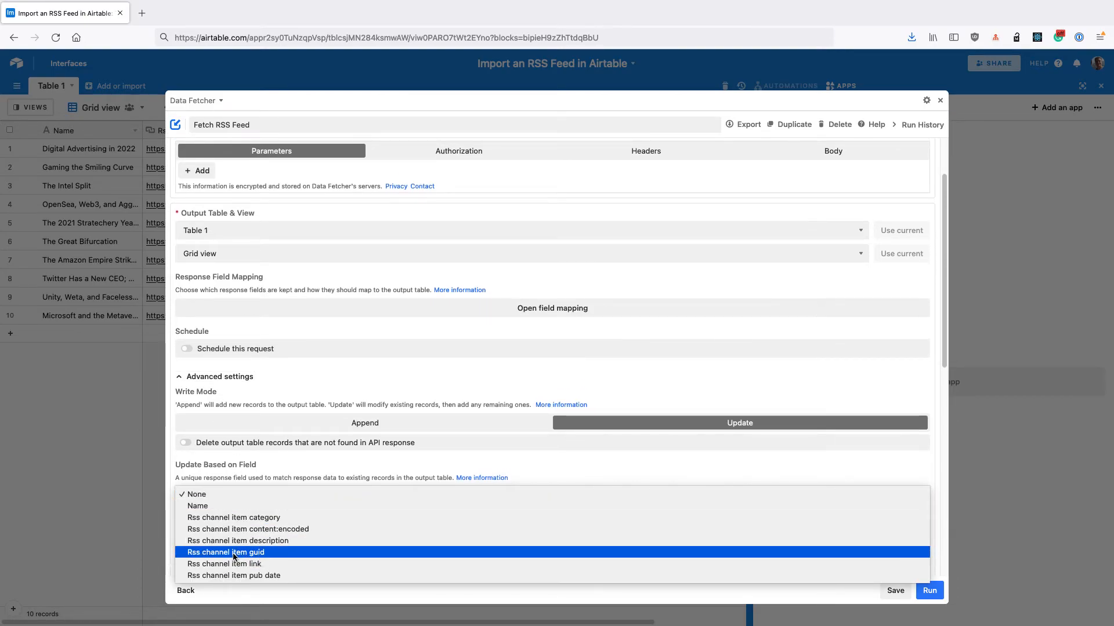
{"action": "left_click", "coordinate": [260, 556]}
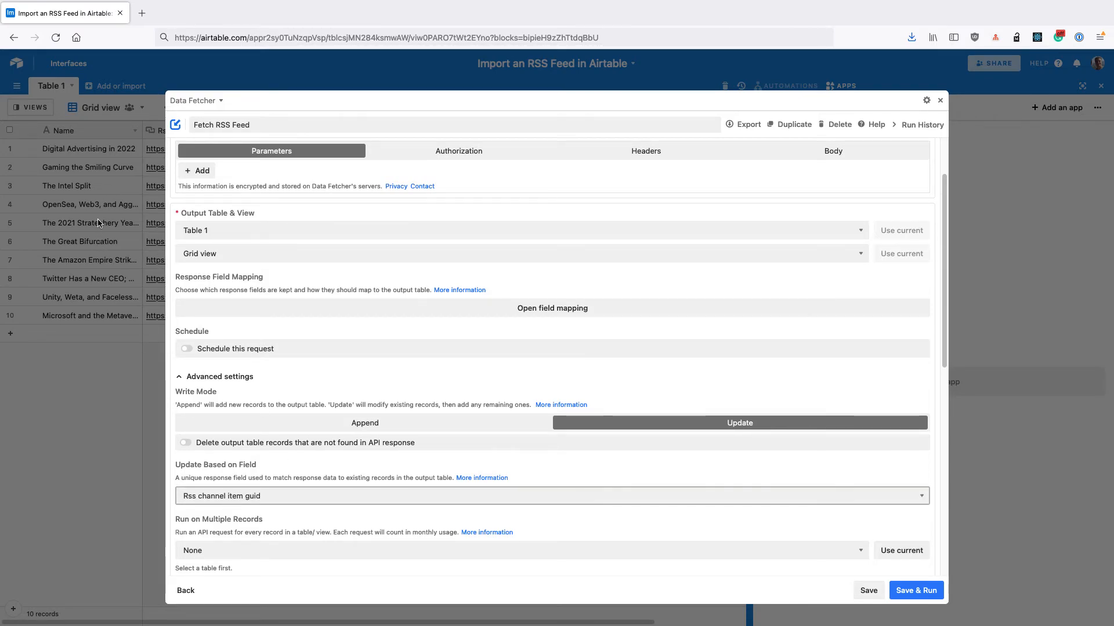
{"action": "left_click", "coordinate": [869, 590]}
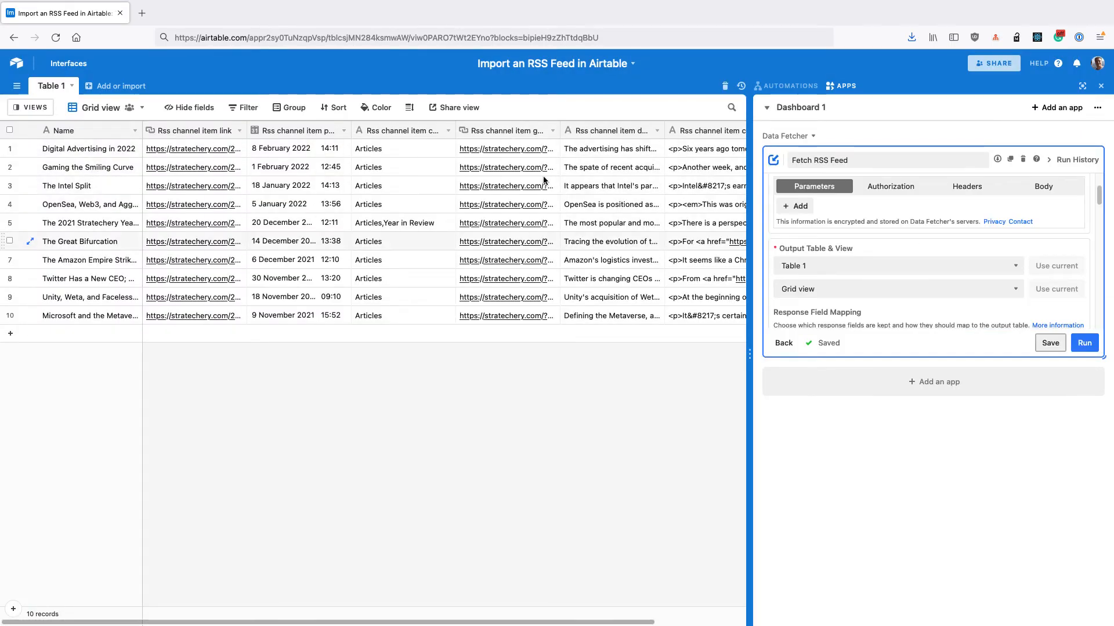
{"action": "left_click_drag", "start_coordinate": [560, 131], "coordinate": [603, 135]}
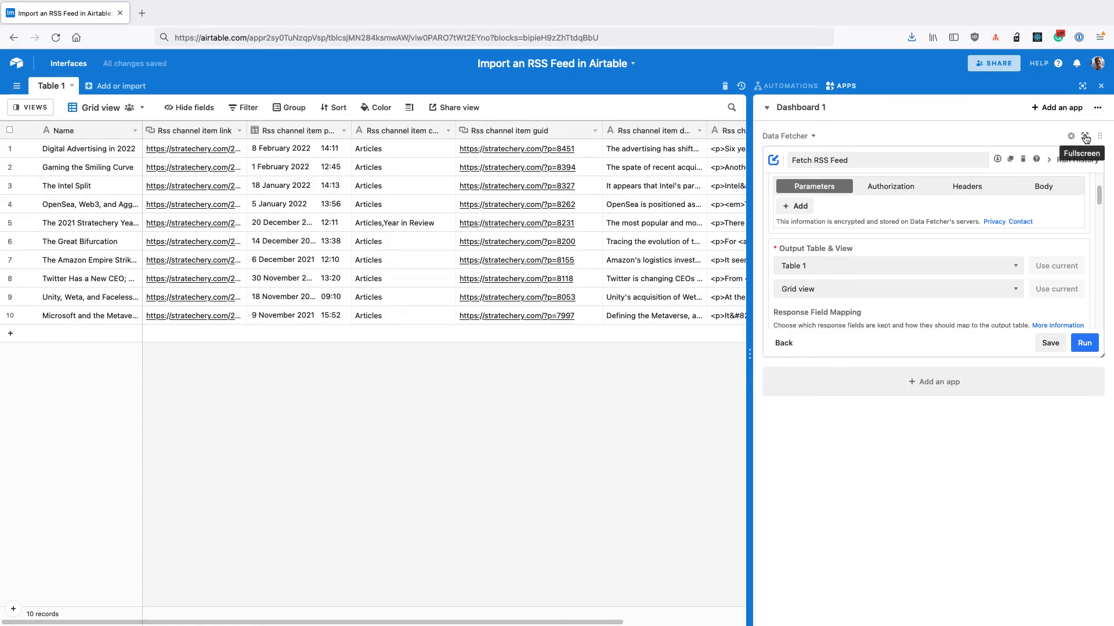
Schedule the request to repeat every hour, add Saturday and Sunday to its run days, and leave the fullscreen view
{"action": "left_click", "coordinate": [1085, 138]}
{"action": "left_click", "coordinate": [235, 377]}
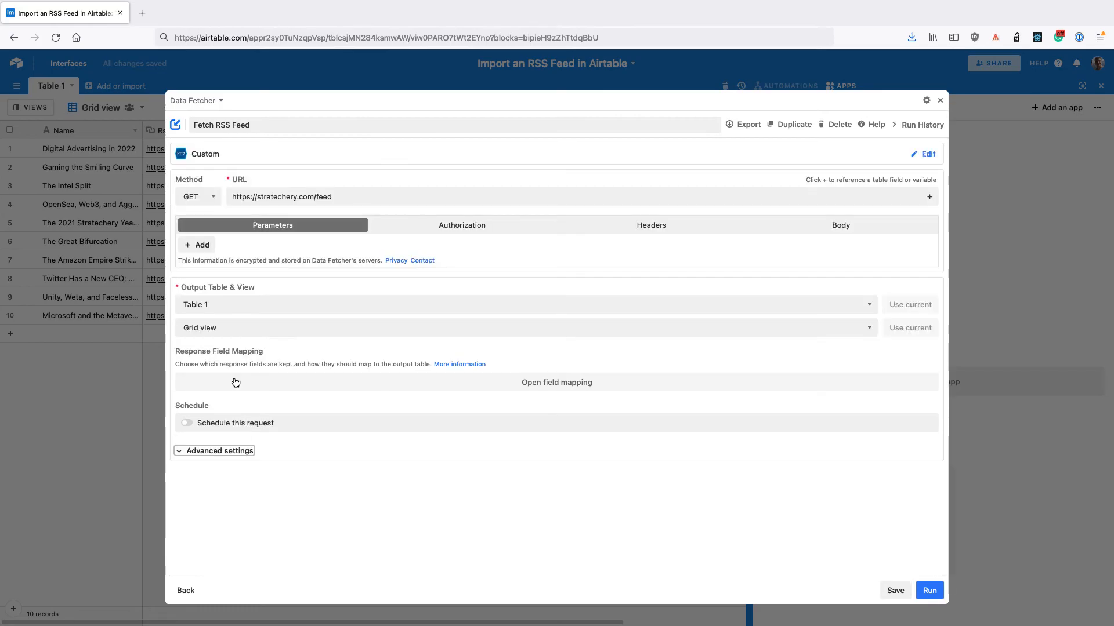
{"action": "left_click", "coordinate": [229, 426]}
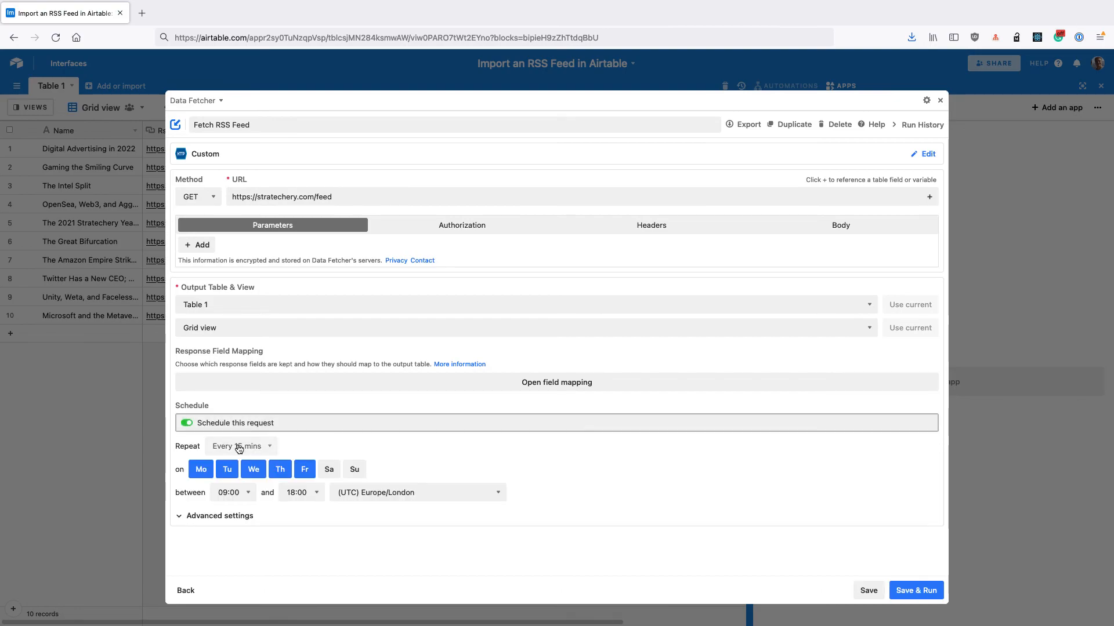
{"action": "left_click", "coordinate": [239, 448]}
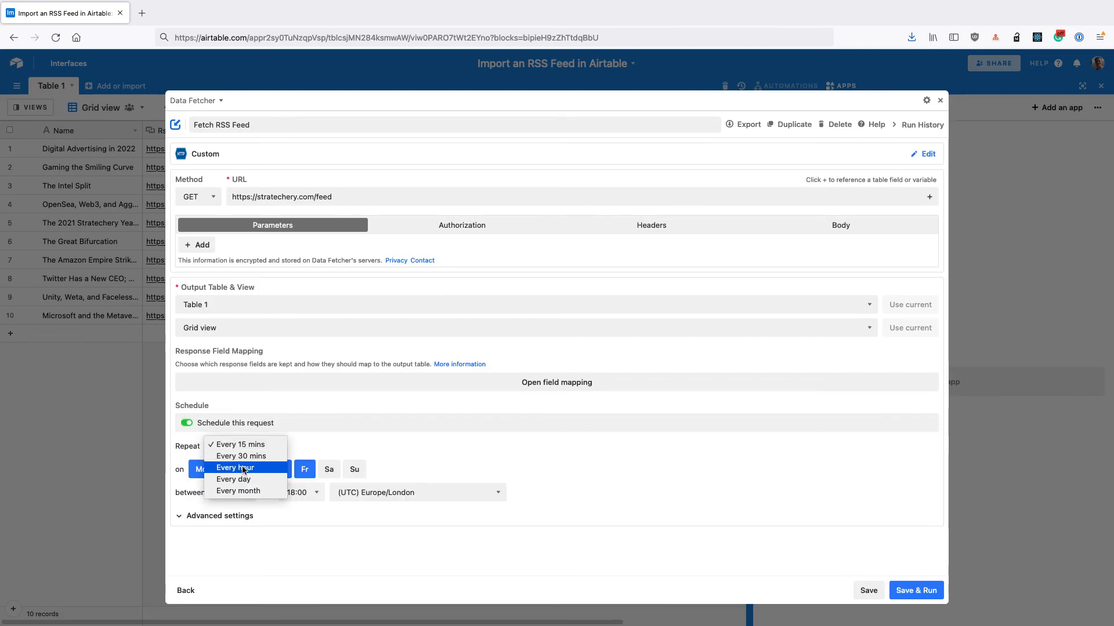
{"action": "left_click", "coordinate": [241, 468]}
{"action": "left_click", "coordinate": [328, 472]}
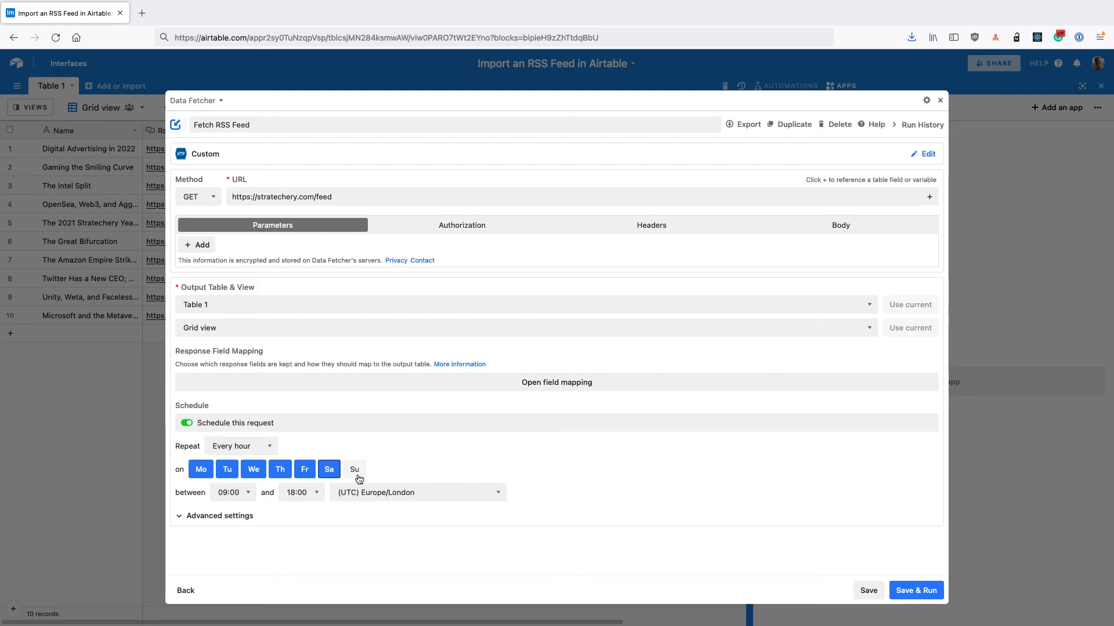
{"action": "left_click", "coordinate": [355, 474]}
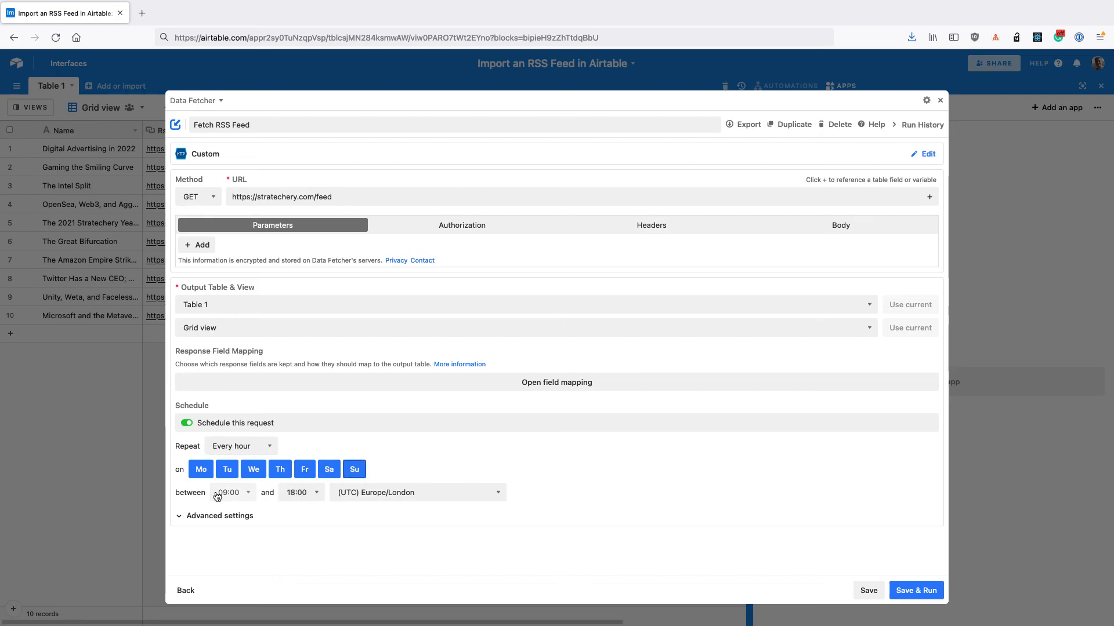
{"action": "left_click", "coordinate": [161, 328]}
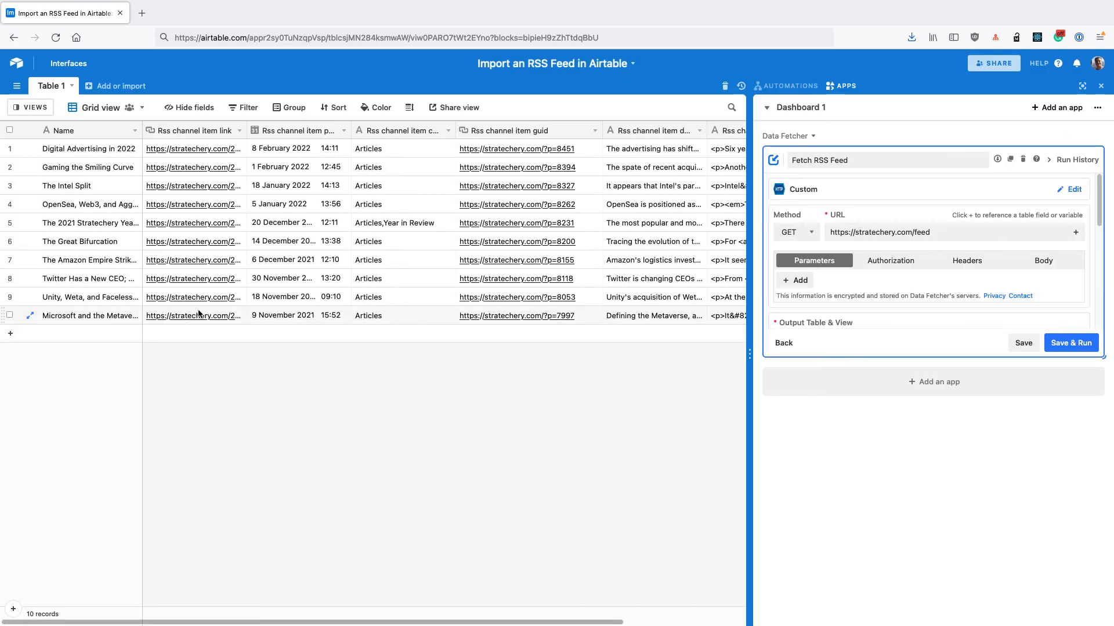